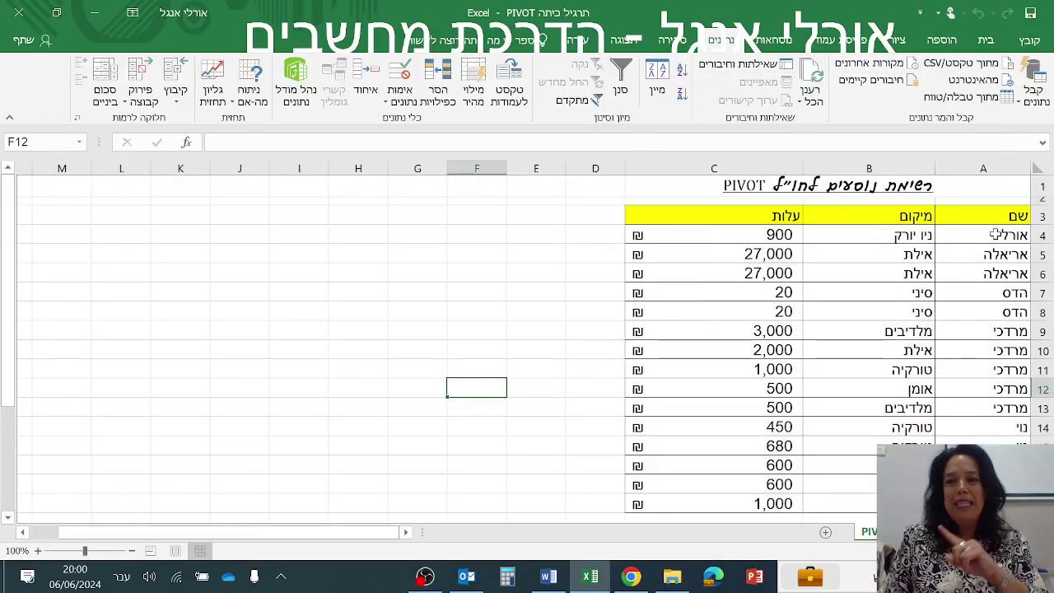
Step: Select the trip list of names, locations and costs on the PIVOT sheet and show the Insert commands
mouse_move(998, 216)
left_mouse_down()
mouse_move(747, 241)
mouse_move(699, 433)
left_mouse_up()
scroll(692, 433, "up", 1)
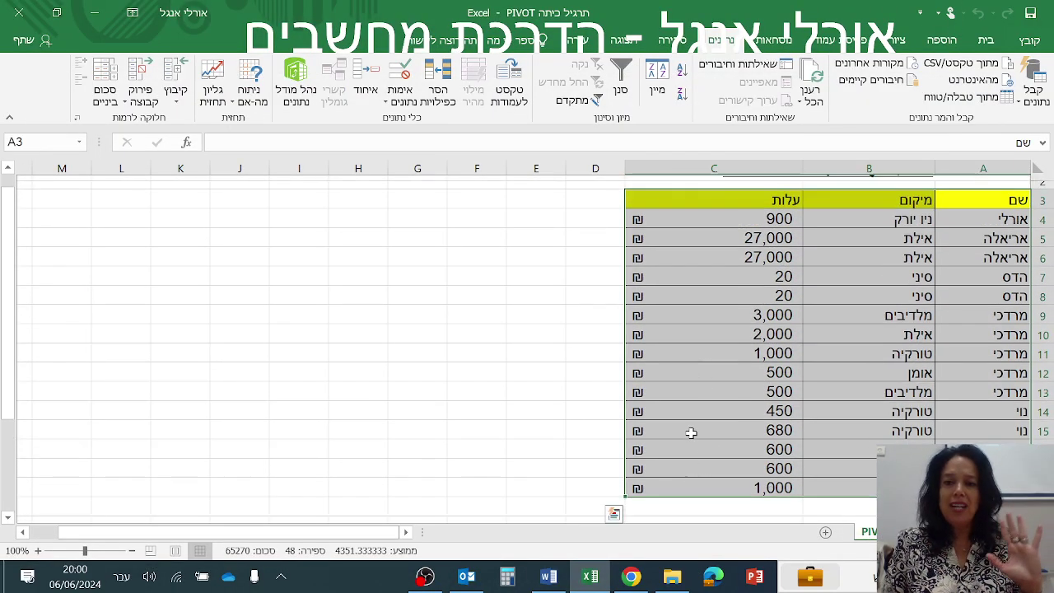
left_click(943, 41)
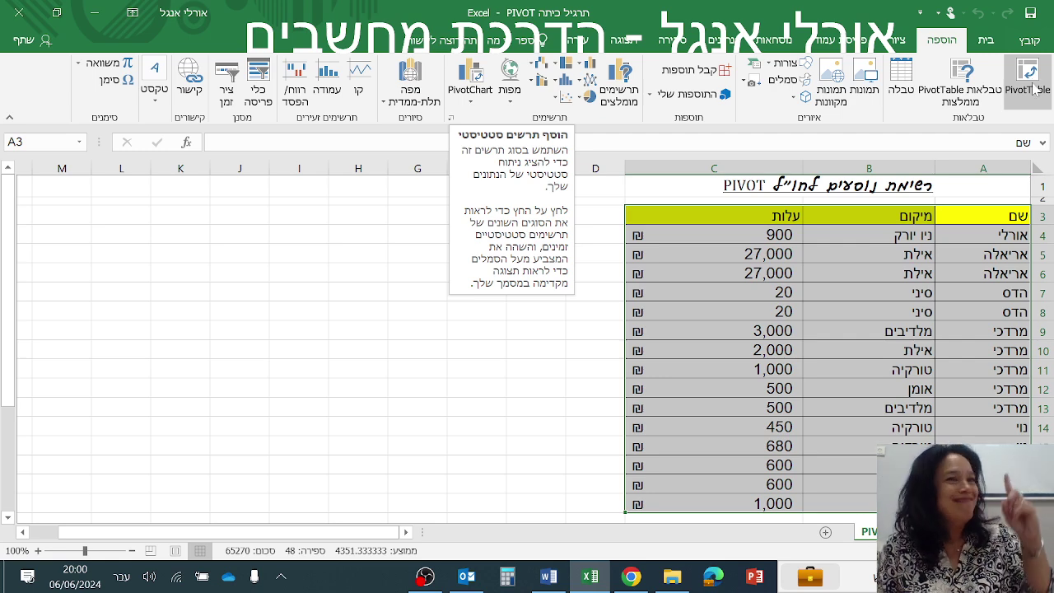
Step: Create PivotTable1 on a new worksheet from the range PIVOT!$A$3:$C$18
left_click(1029, 82)
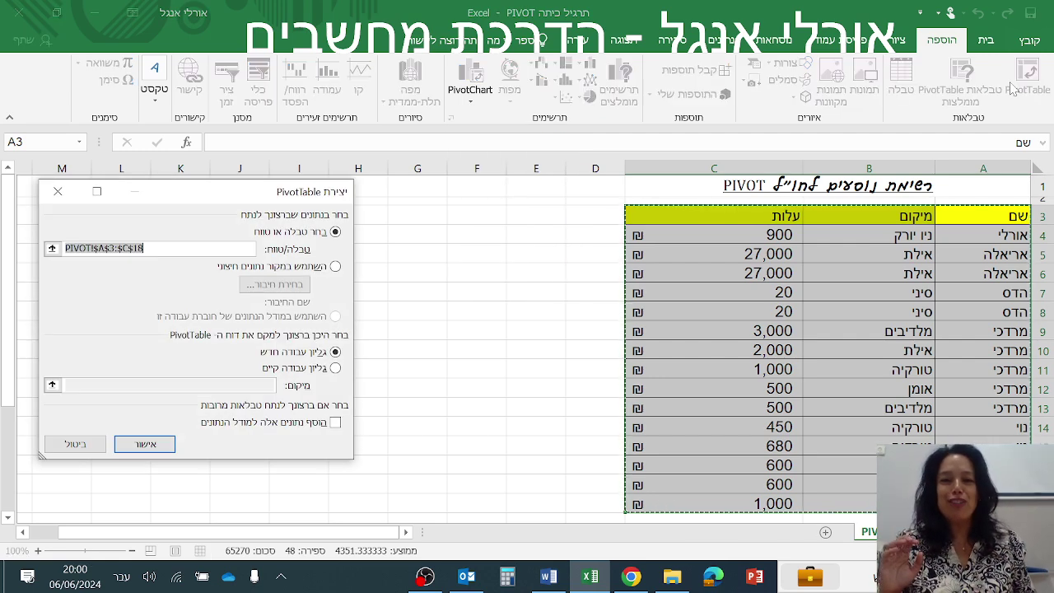
left_click_drag(310, 198, 560, 206)
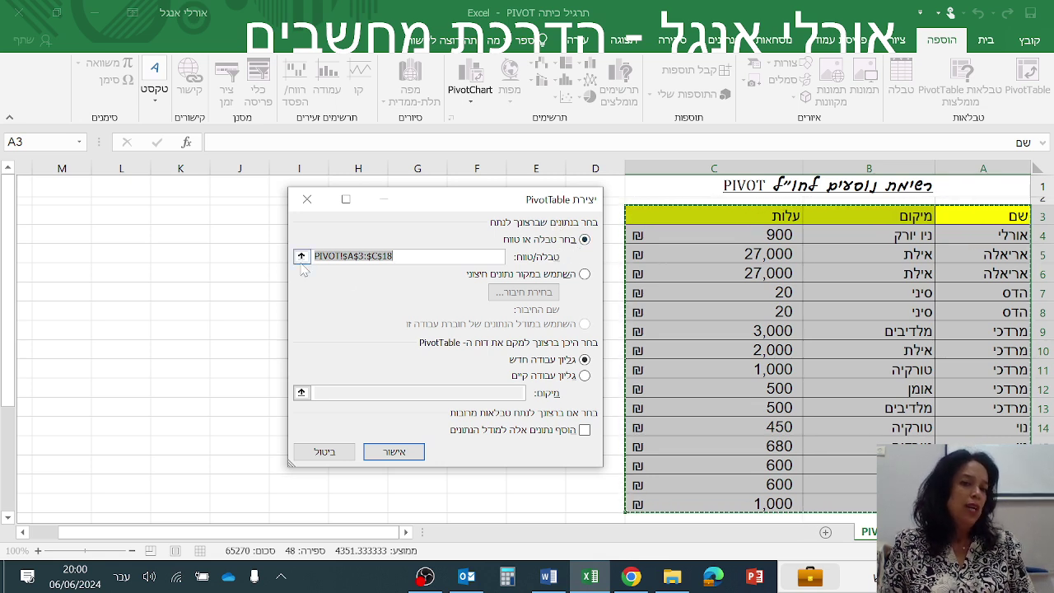
left_click(394, 454)
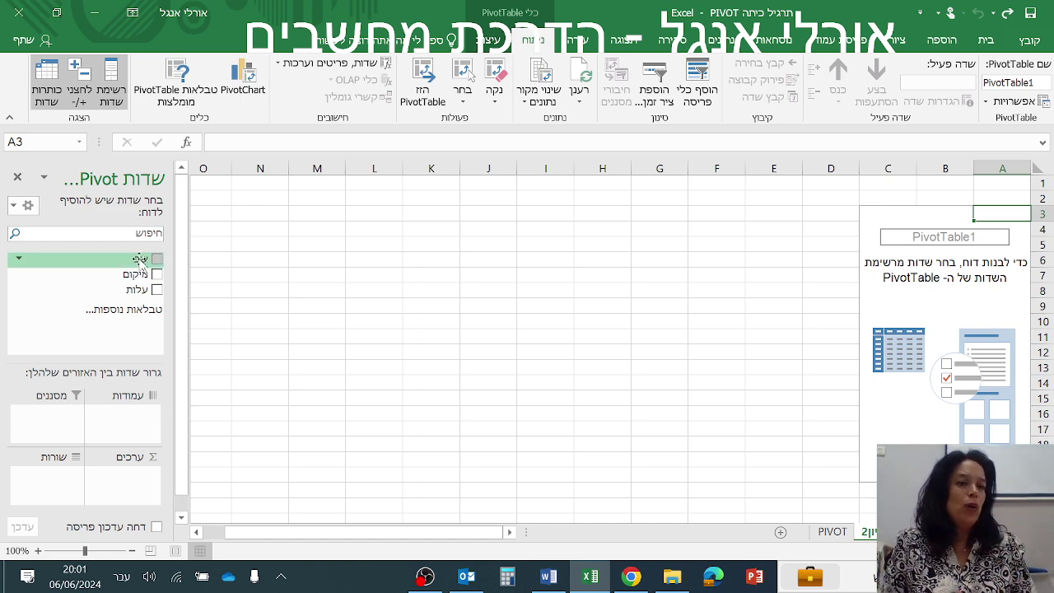
Step: Place the שם field in Rows so traveler names list down column A with a grand total
left_click_drag(119, 261, 128, 422)
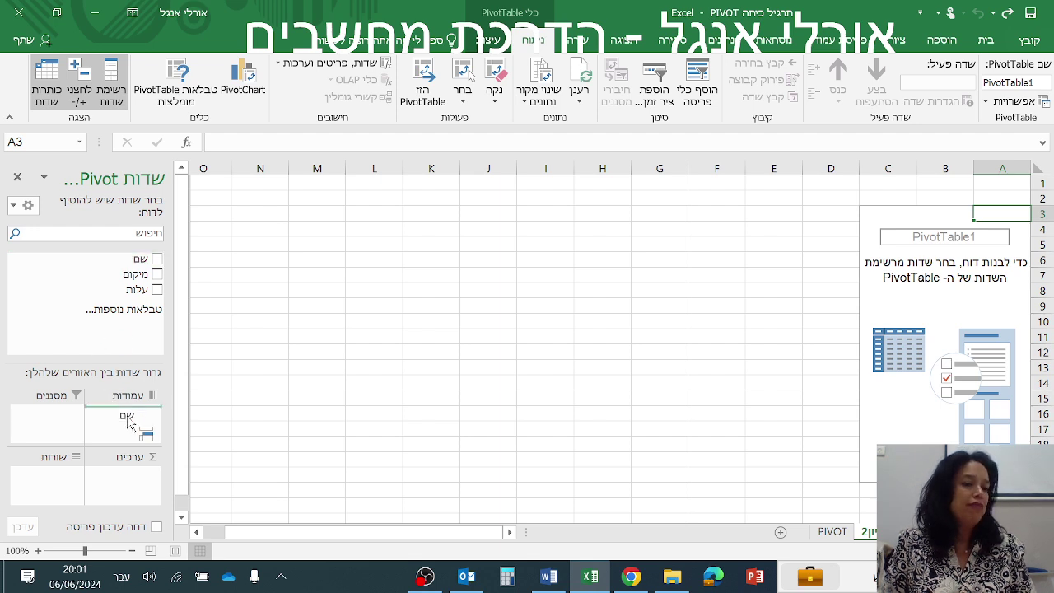
left_click_drag(128, 421, 128, 420)
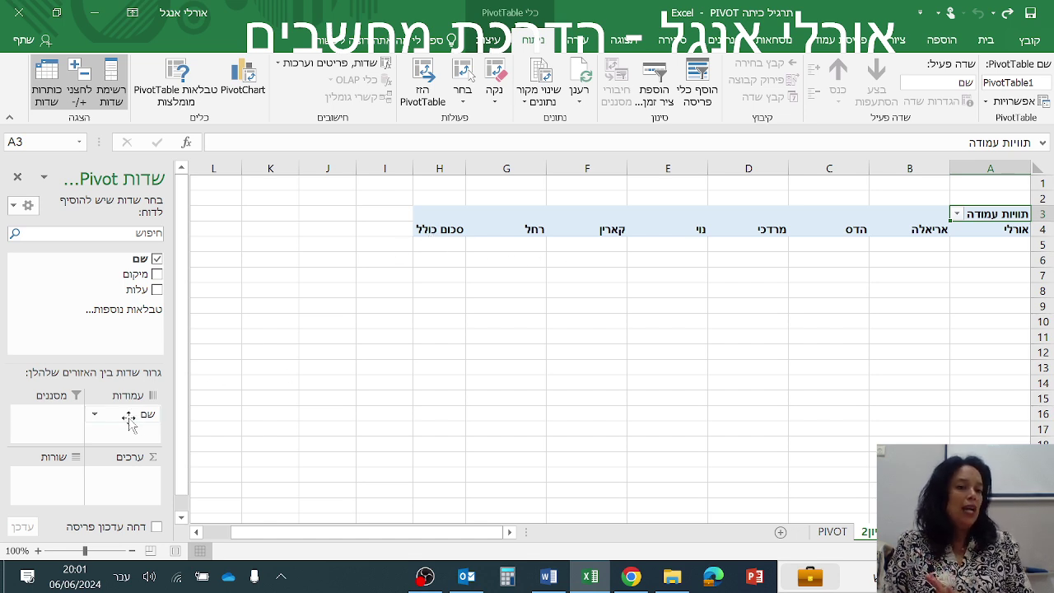
left_click_drag(132, 413, 58, 489)
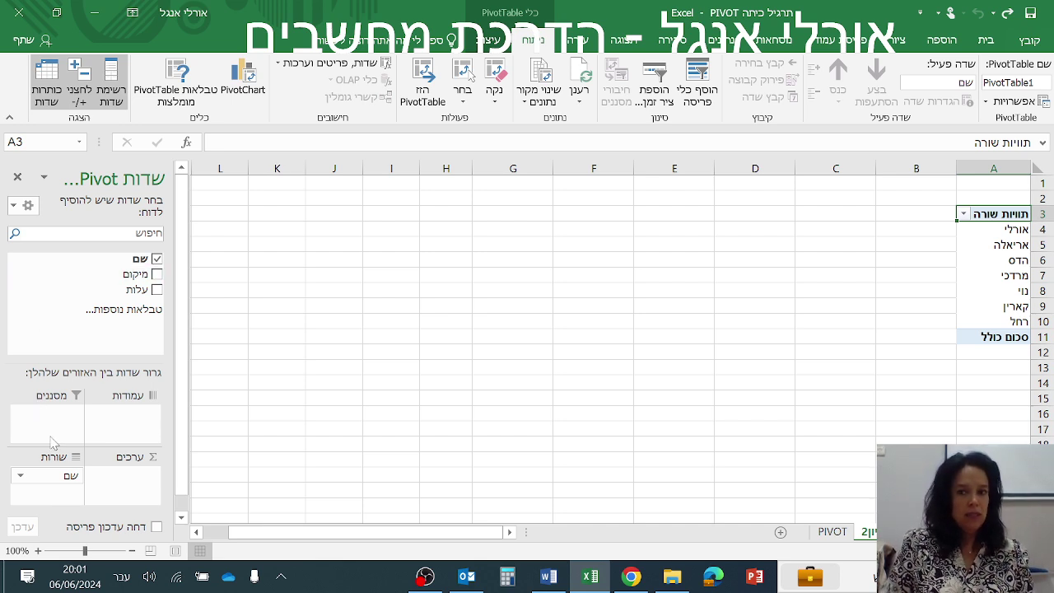
left_click(963, 213)
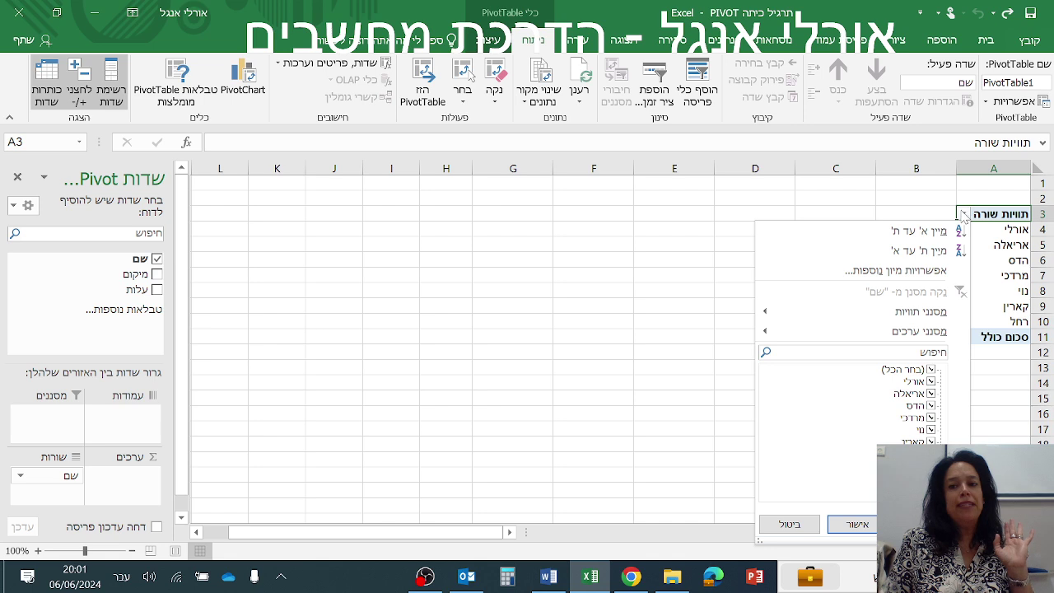
left_click(963, 213)
left_click(963, 214)
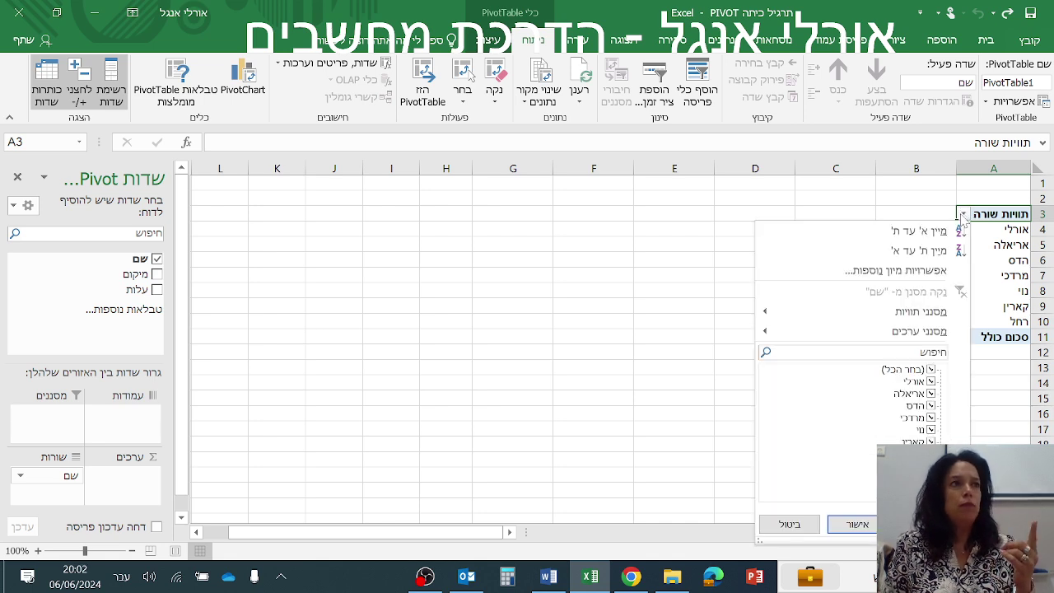
left_click(962, 214)
left_click(962, 215)
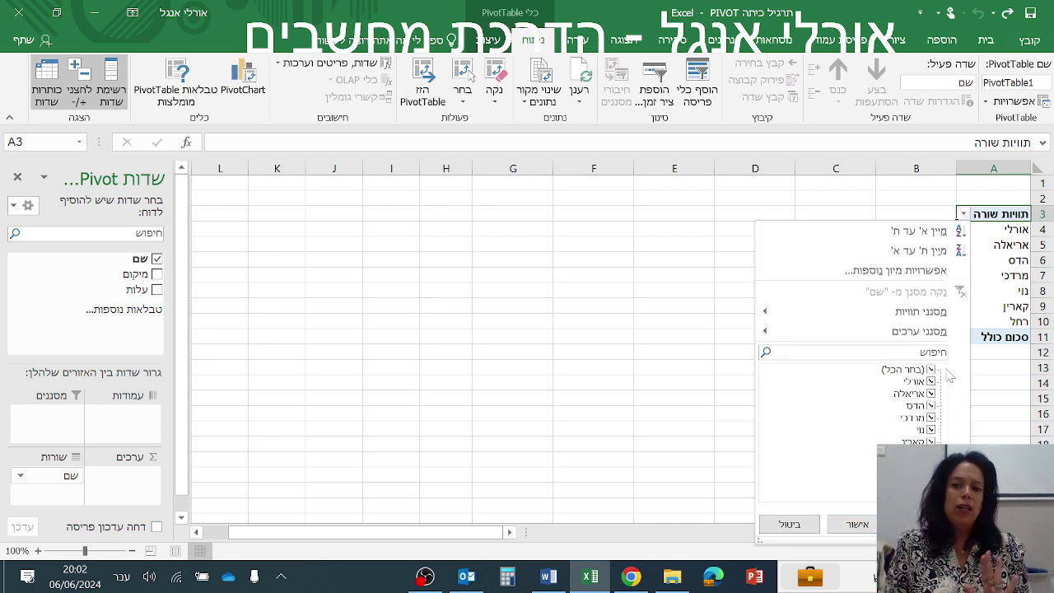
left_click(861, 525)
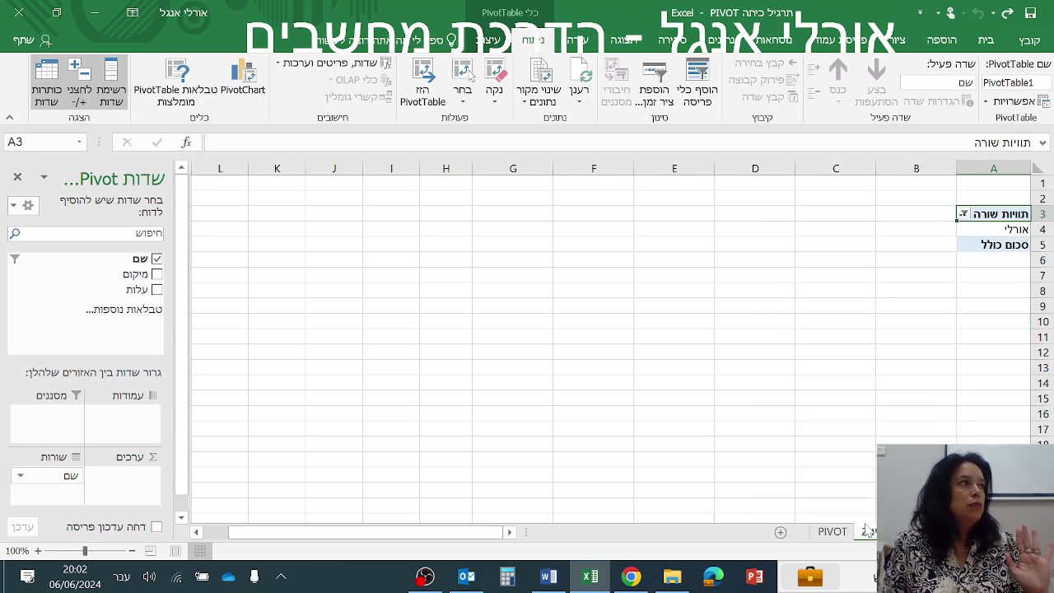
left_click(963, 214)
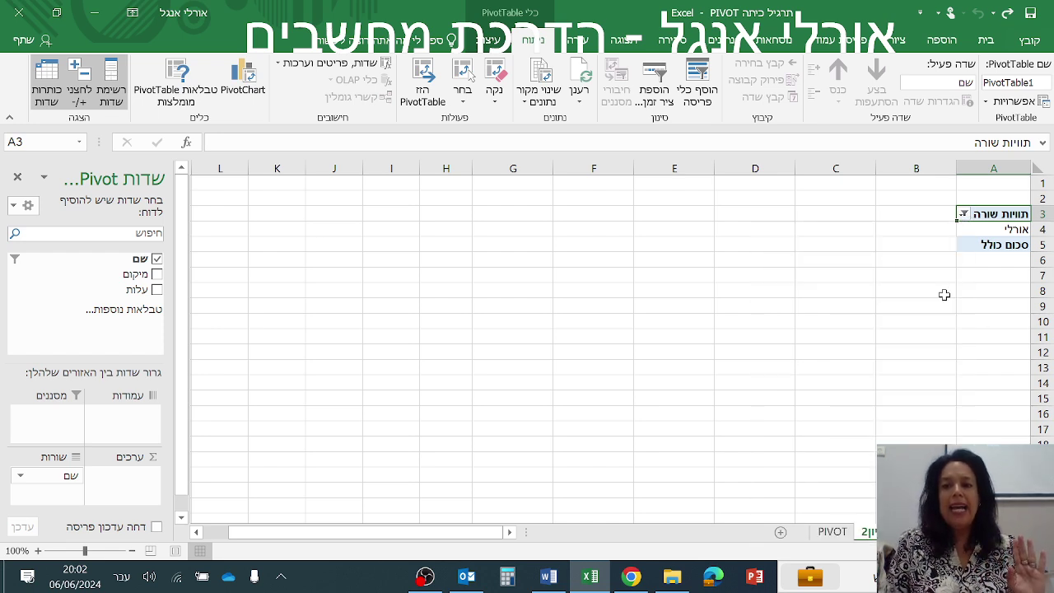
left_click(945, 288)
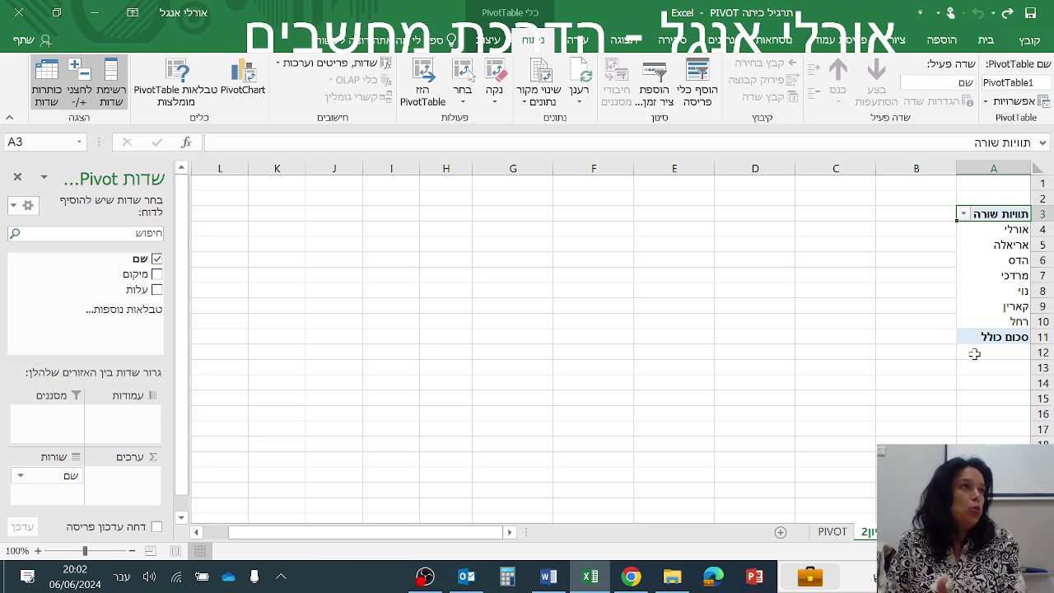
Step: Spread traveler names across the columns and count מיקום under each, totalling 12
left_click_drag(66, 476, 128, 428)
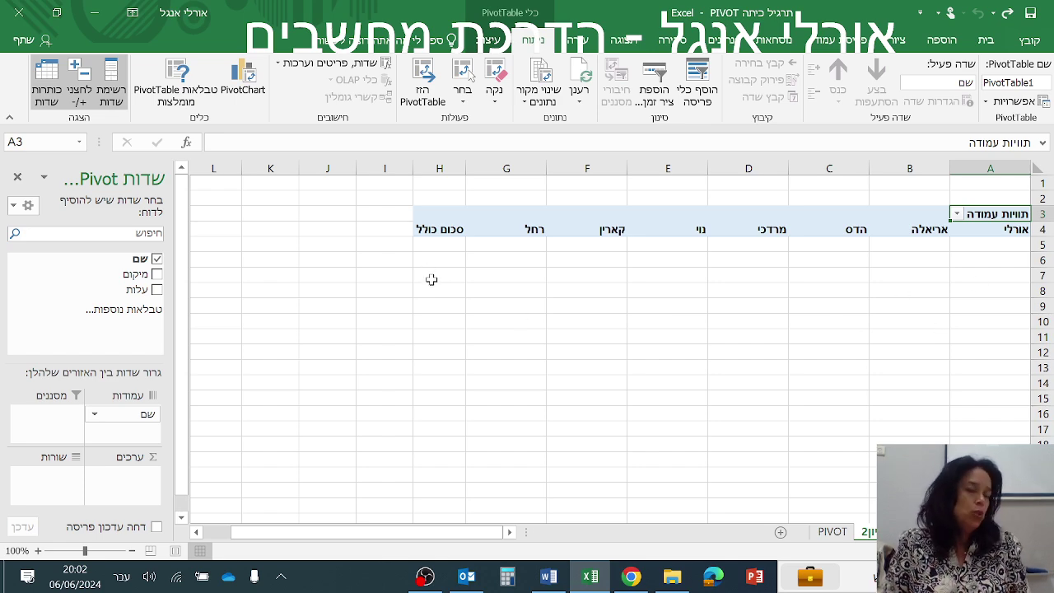
key("ctrl+Page_Up")
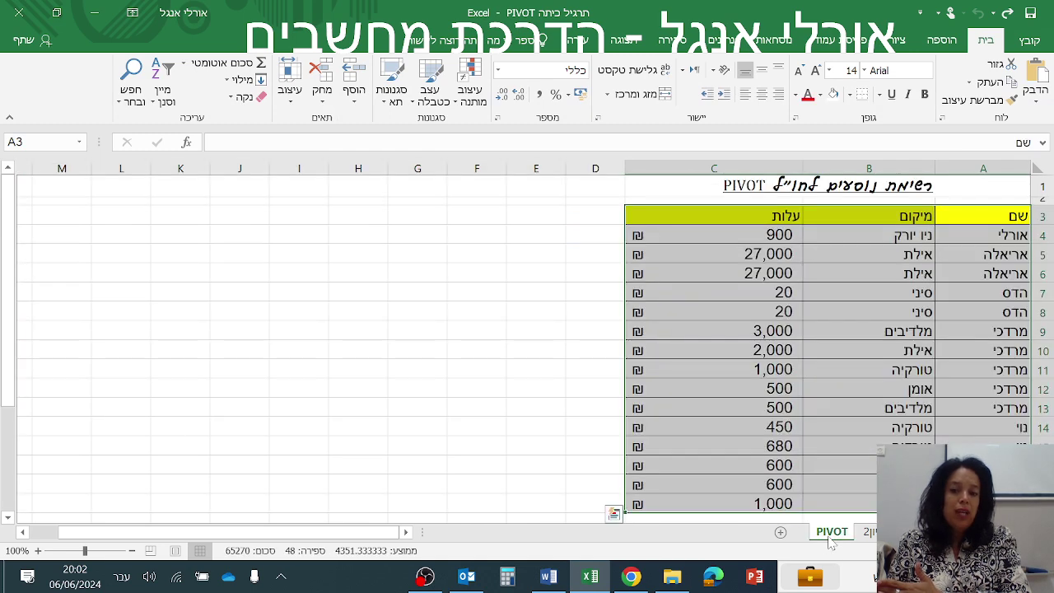
left_click(869, 532)
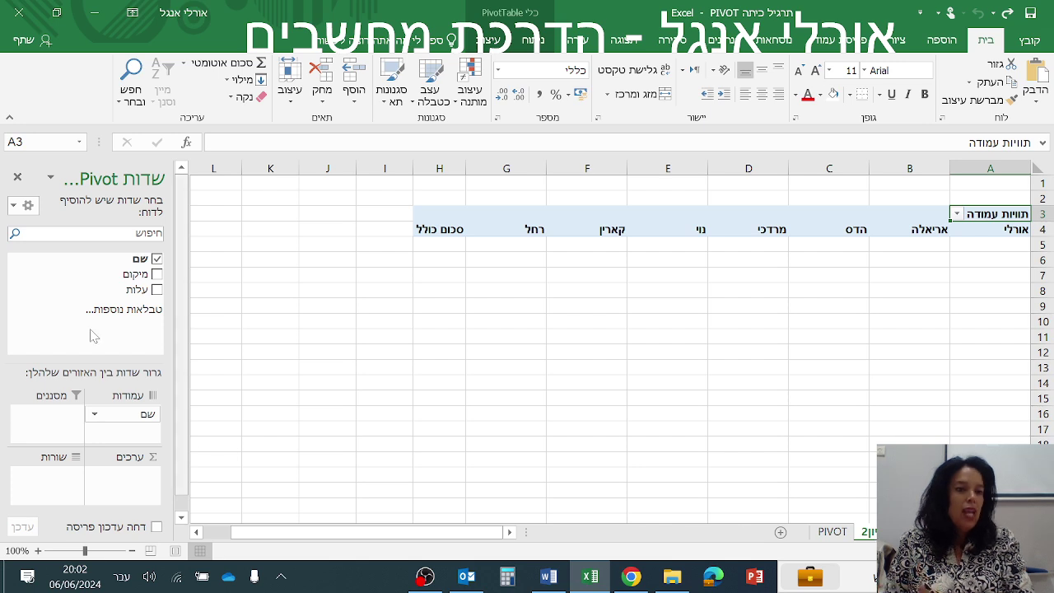
left_click_drag(117, 284, 118, 477)
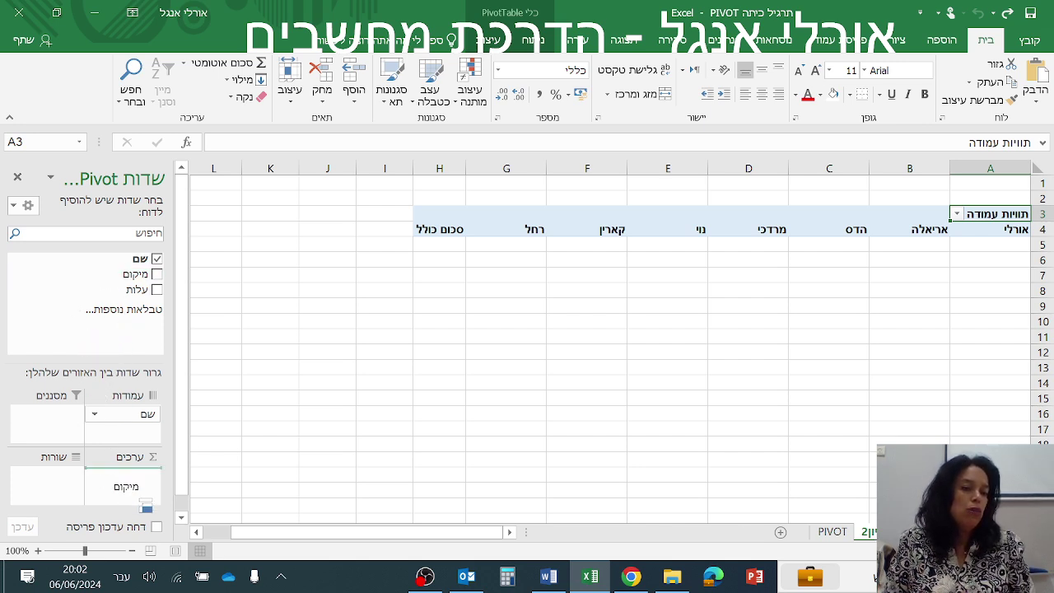
left_click_drag(118, 477, 127, 488)
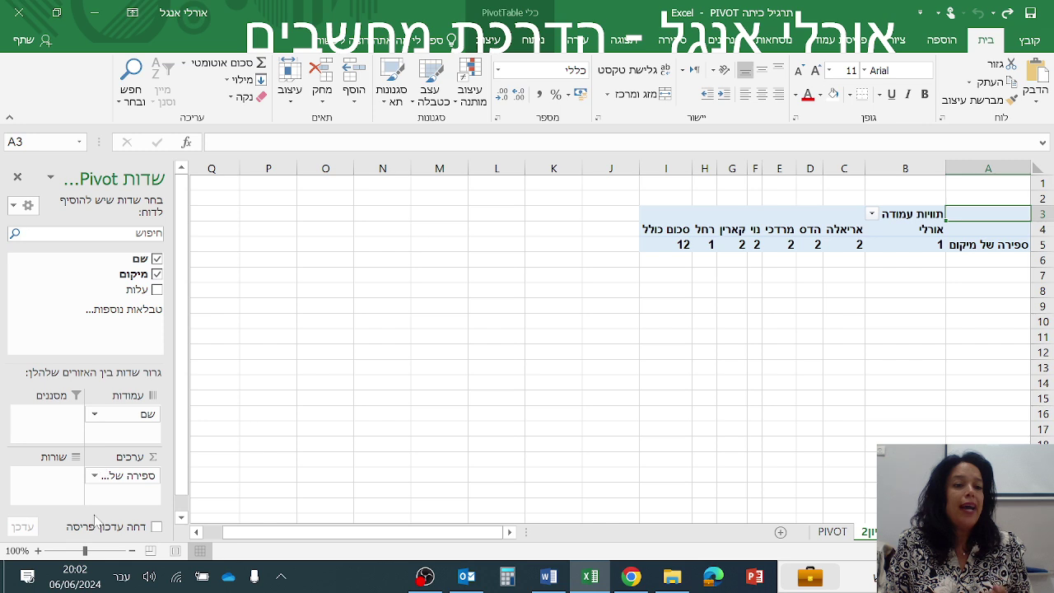
Step: Move the מיקום field out of Values into the report filter area
left_click(97, 481)
left_click(96, 483)
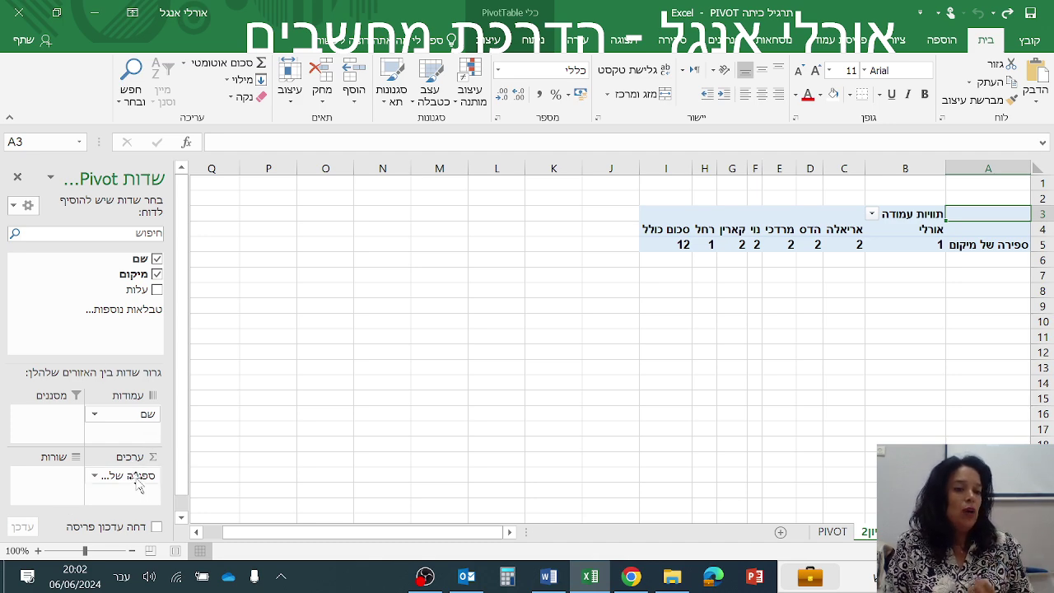
mouse_move(123, 475)
left_mouse_down()
mouse_move(56, 444)
mouse_move(54, 423)
left_mouse_up()
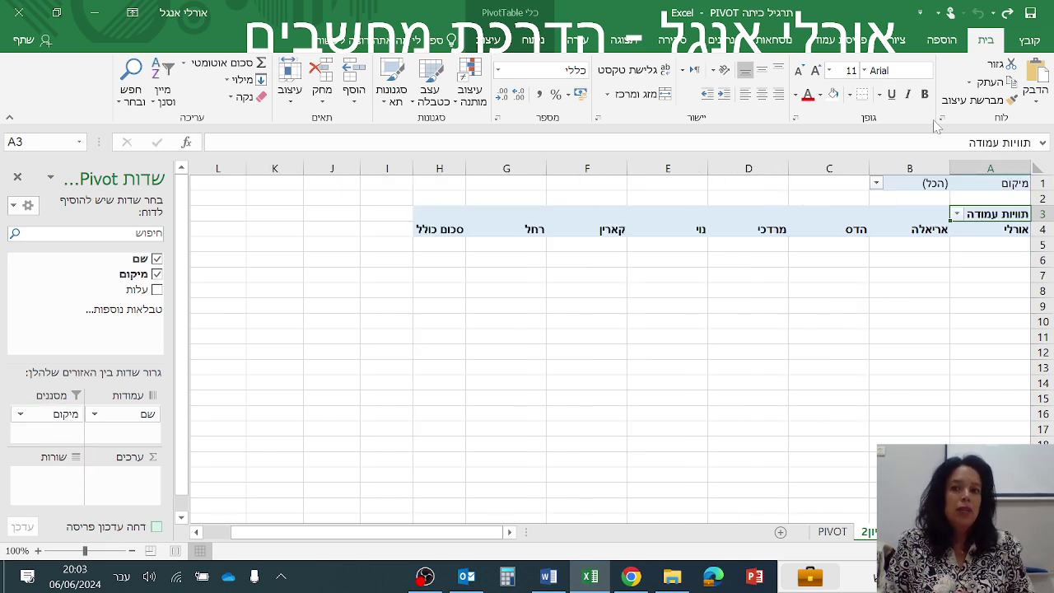
Step: Filter the PivotTable to location אומן, leaving a single traveler and the grand total
left_click(877, 185)
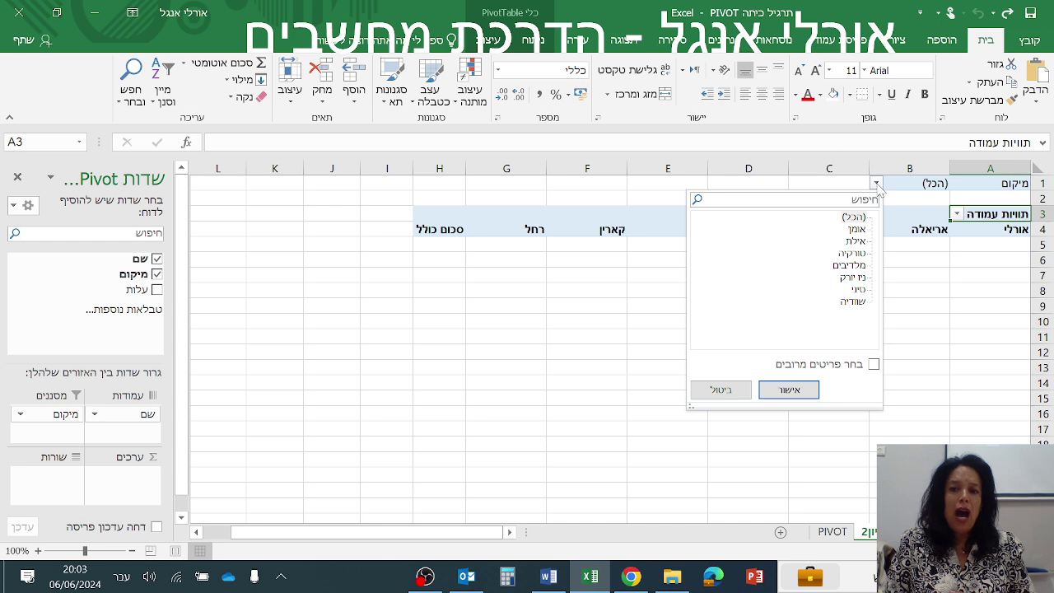
left_click(856, 229)
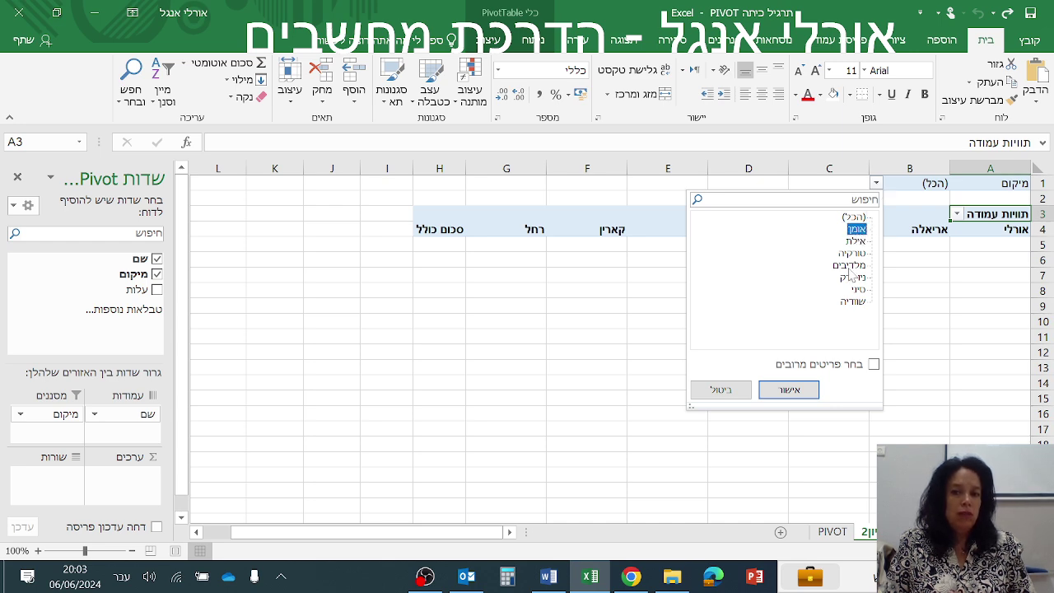
left_click(795, 390)
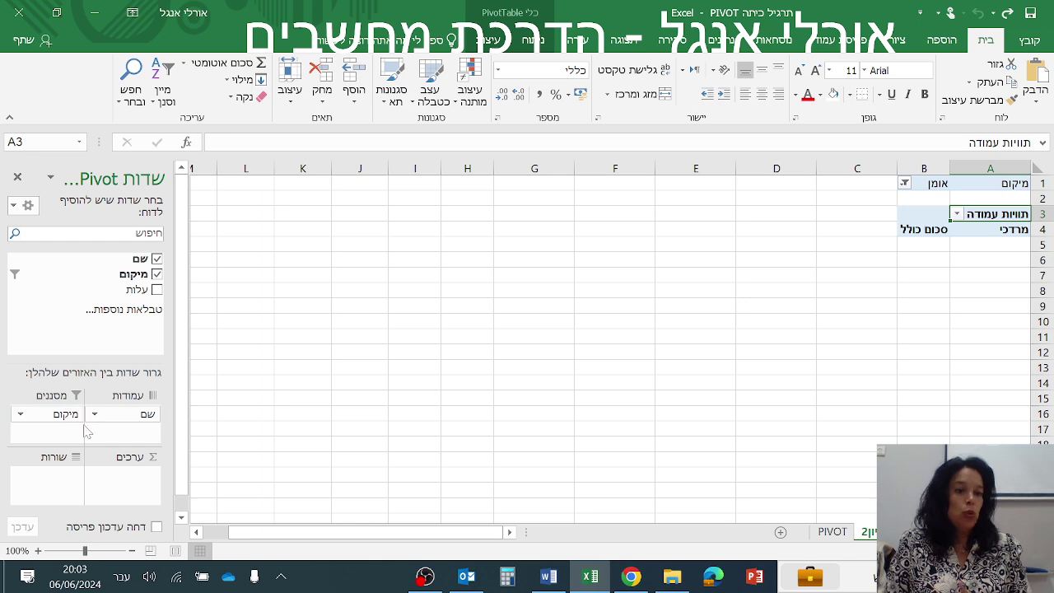
Step: Sum עלות per traveler and reset the מיקום filter to (הכל) for all locations
left_click_drag(136, 289, 152, 497)
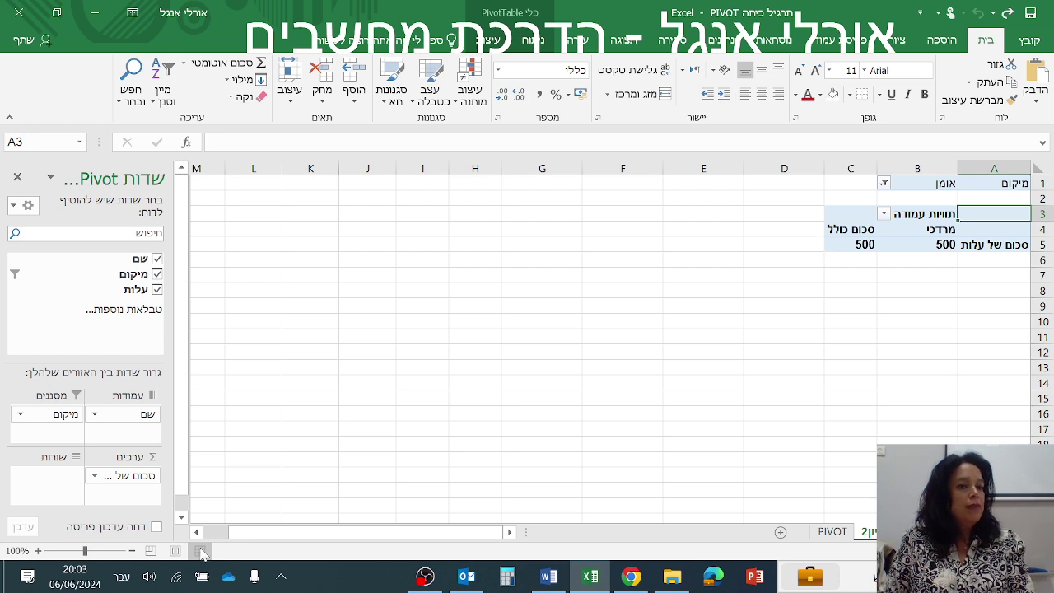
left_click(884, 182)
left_click(862, 217)
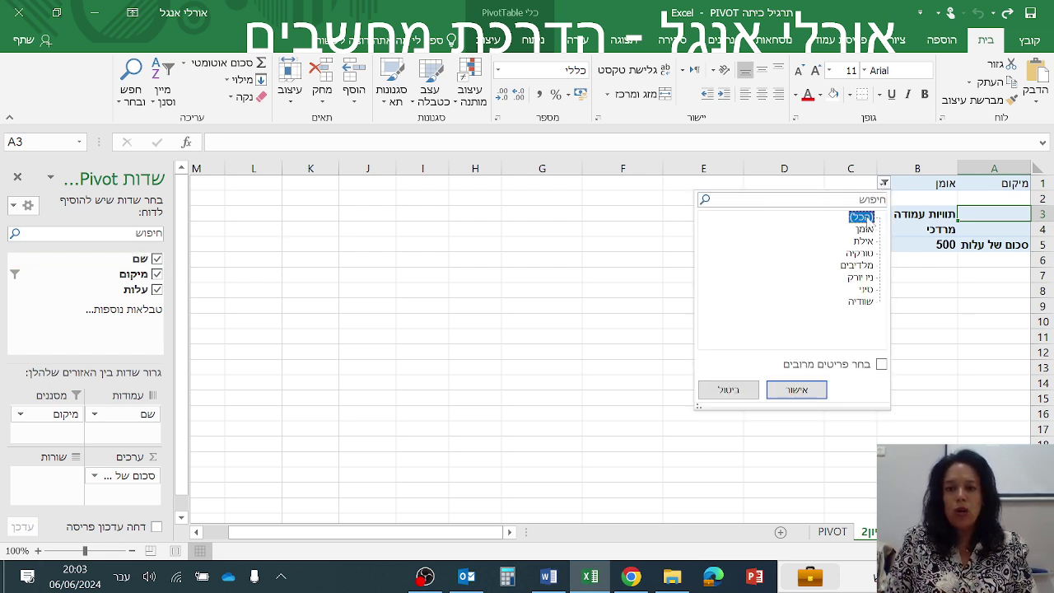
left_click(797, 390)
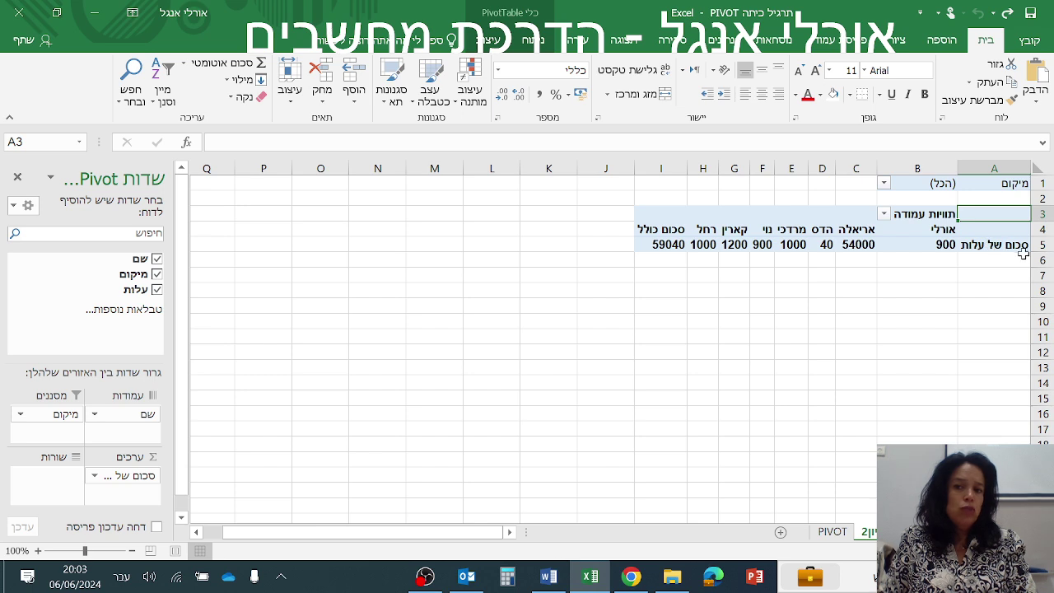
Step: Check the per-traveler cost totals (54000, 40, 1000) and the 59040 grand total
left_click(857, 249)
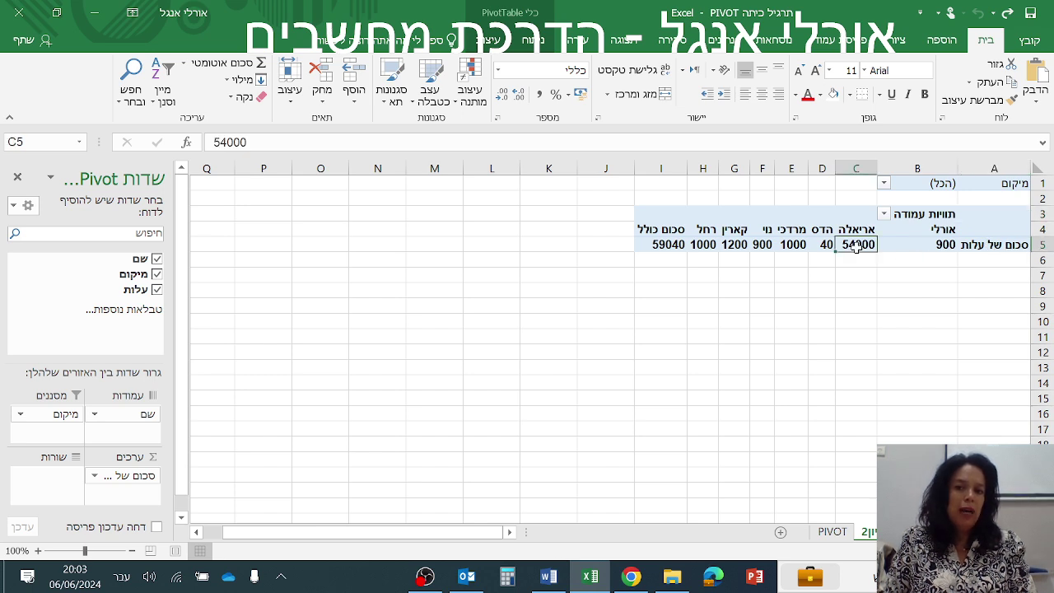
left_click(823, 247)
left_click(778, 247)
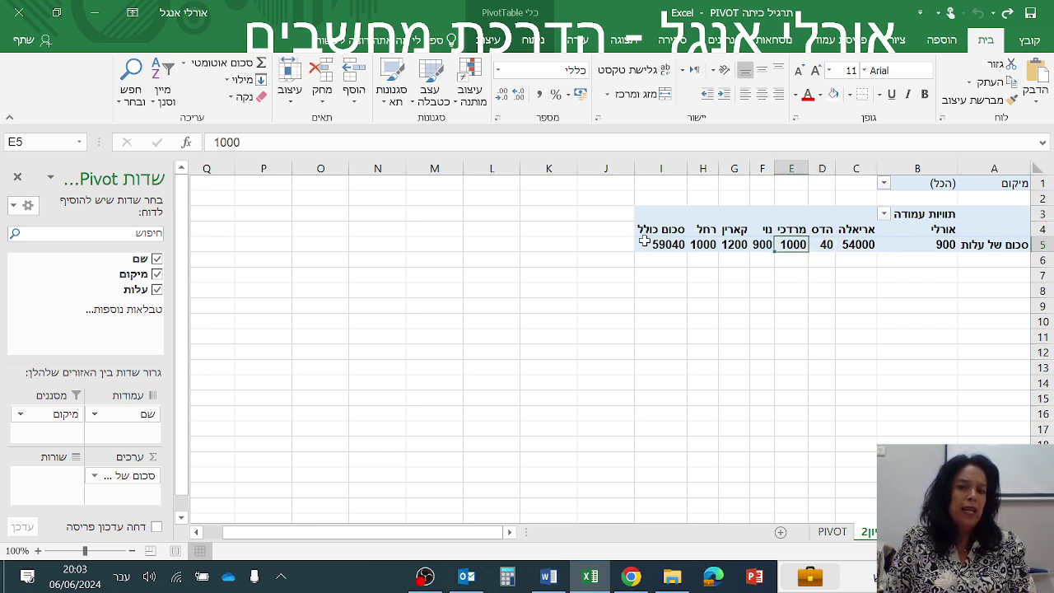
left_click(651, 244)
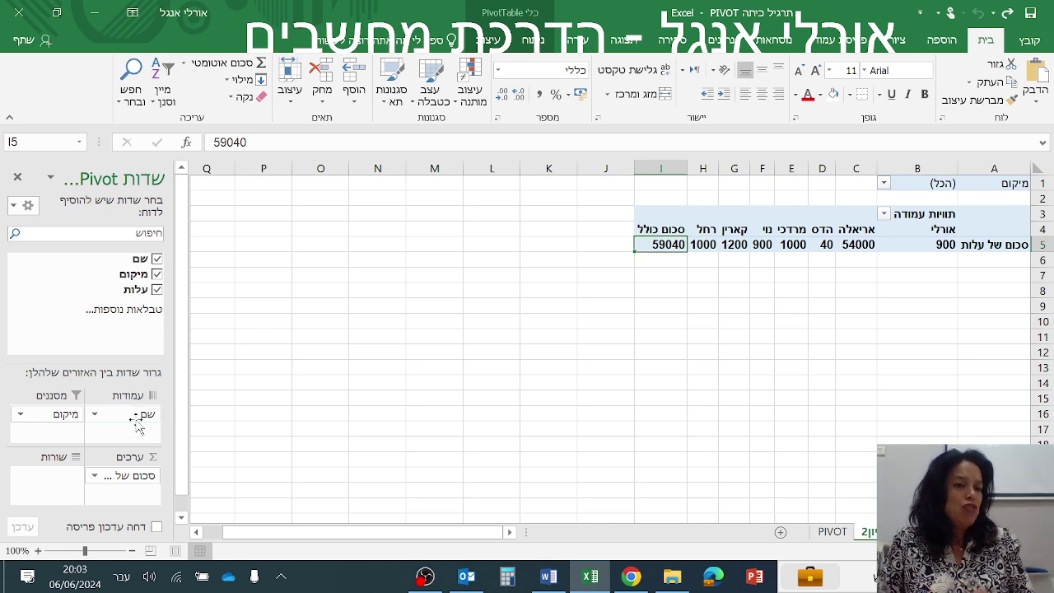
Step: Put travelers in rows, cost amounts as columns, and count מיקום as values totalling 12
mouse_move(123, 413)
left_mouse_down()
mouse_move(62, 494)
mouse_move(48, 482)
left_mouse_up()
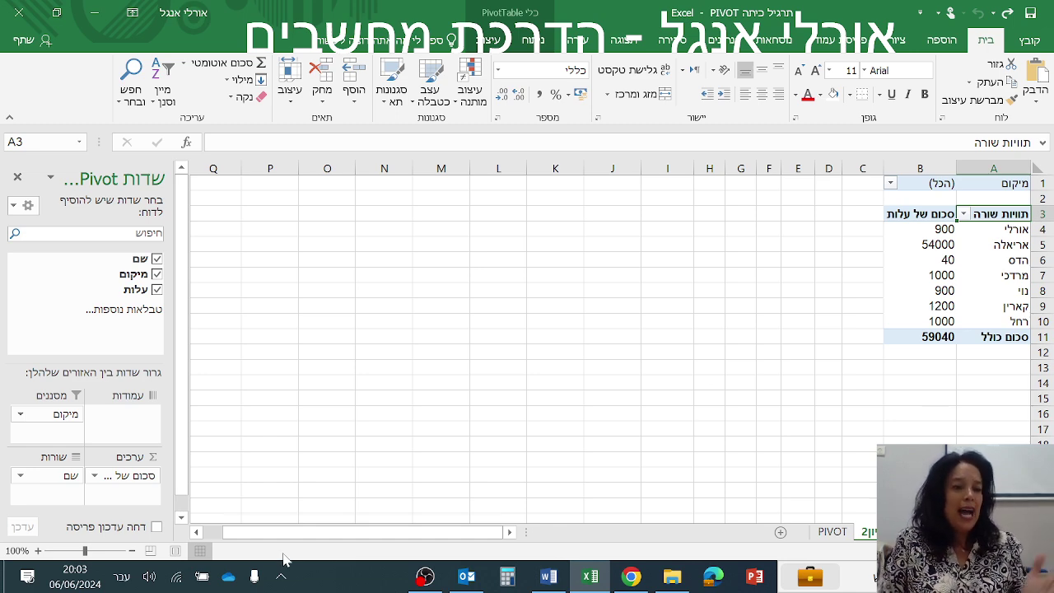
mouse_move(123, 476)
left_mouse_down()
mouse_move(145, 446)
mouse_move(127, 434)
left_mouse_up()
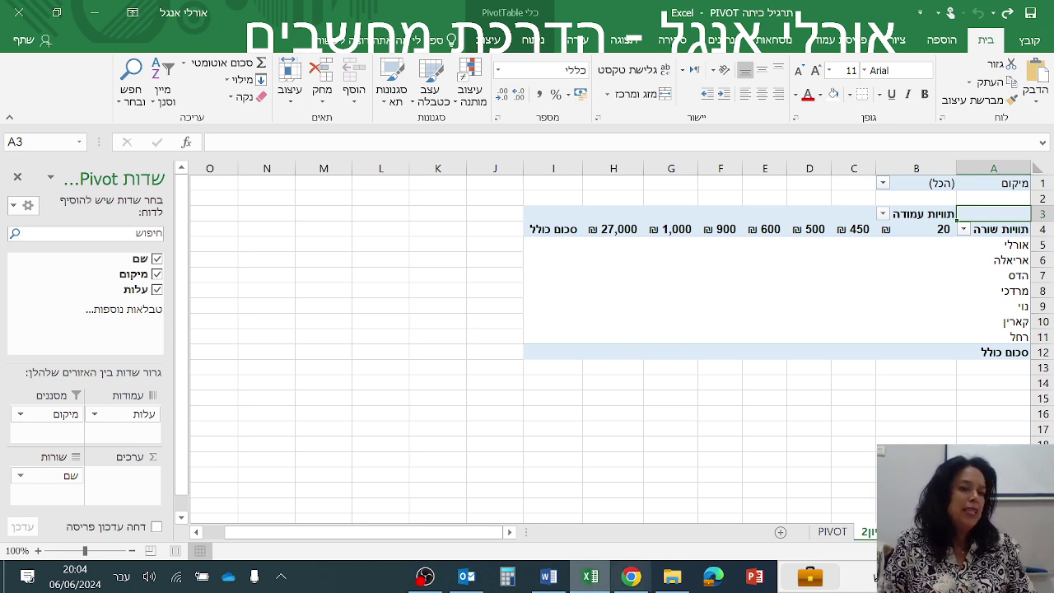
mouse_move(41, 420)
left_mouse_down()
mouse_move(144, 451)
mouse_move(128, 440)
mouse_move(138, 491)
left_mouse_up()
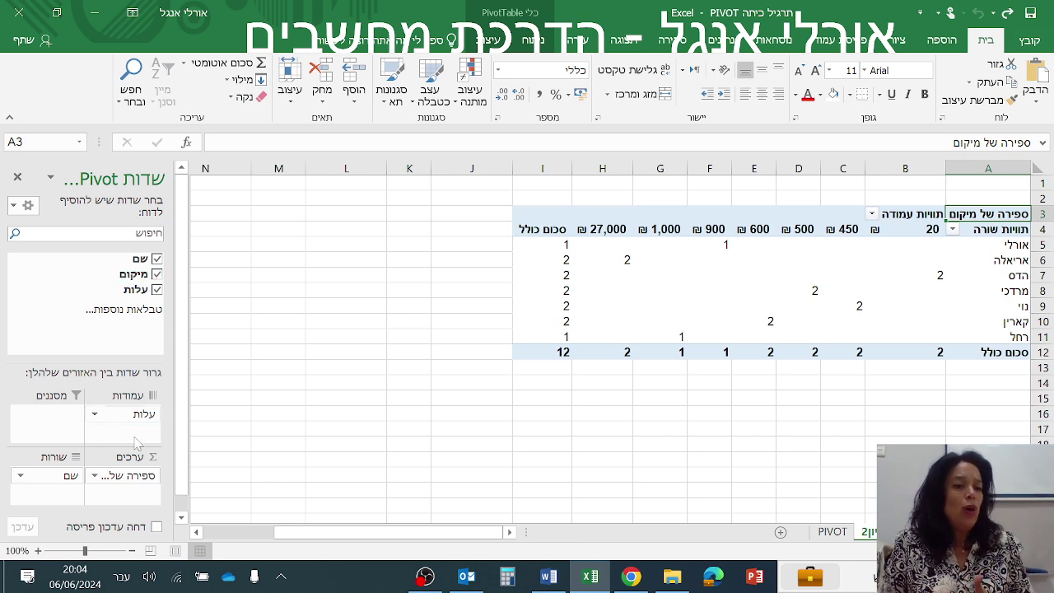
Step: Keep travelers as rows, move cost amounts to column headings, and remove the location count
left_click_drag(122, 422, 51, 416)
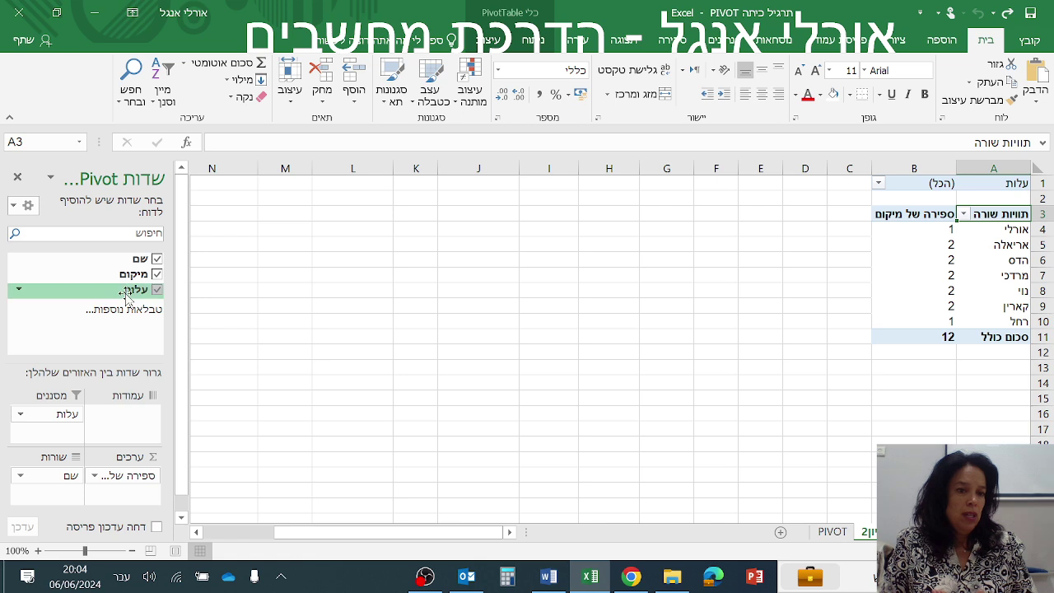
mouse_move(140, 259)
left_mouse_down()
mouse_move(156, 401)
mouse_move(136, 414)
left_mouse_up()
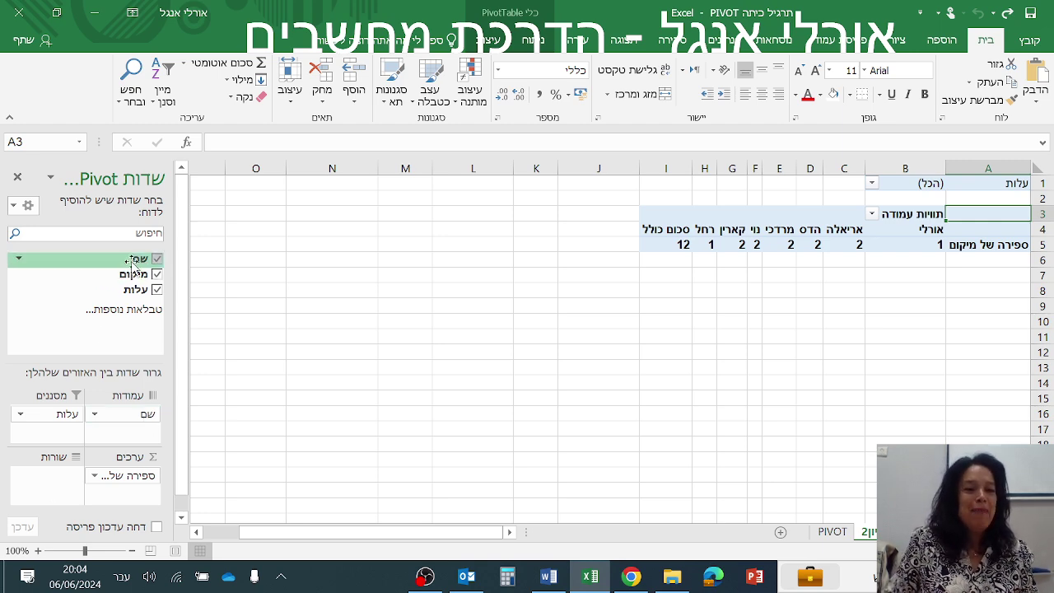
mouse_move(139, 258)
left_mouse_down()
mouse_move(74, 501)
mouse_move(49, 490)
left_mouse_up()
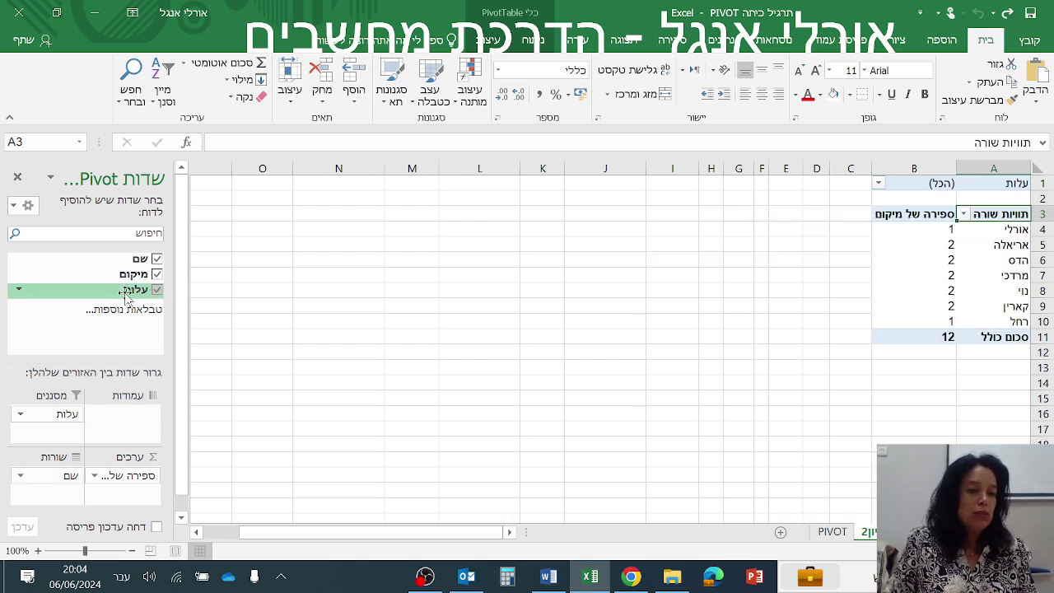
left_click_drag(126, 296, 129, 422)
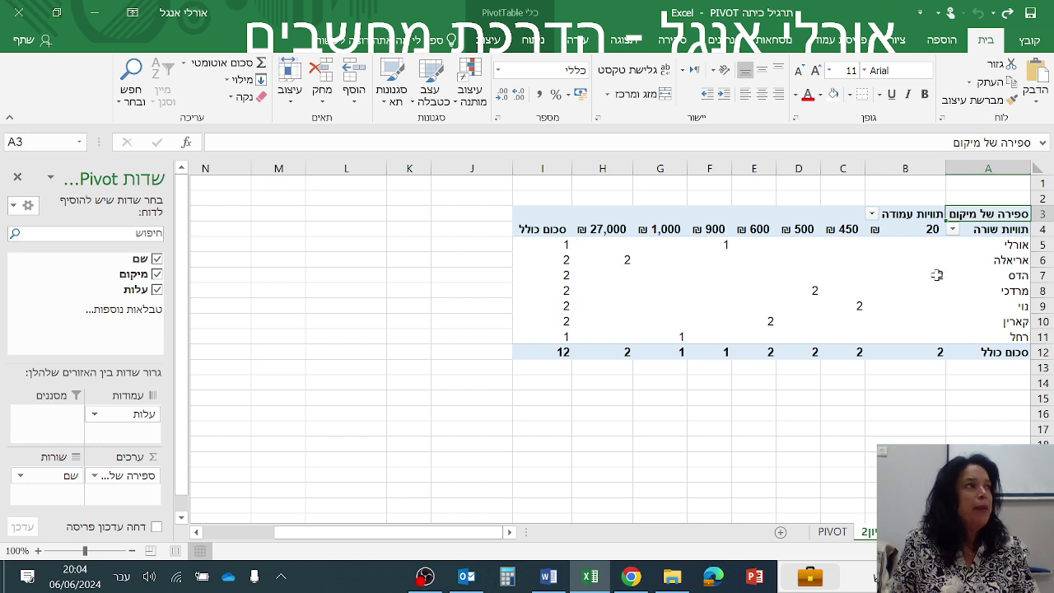
mouse_move(937, 275)
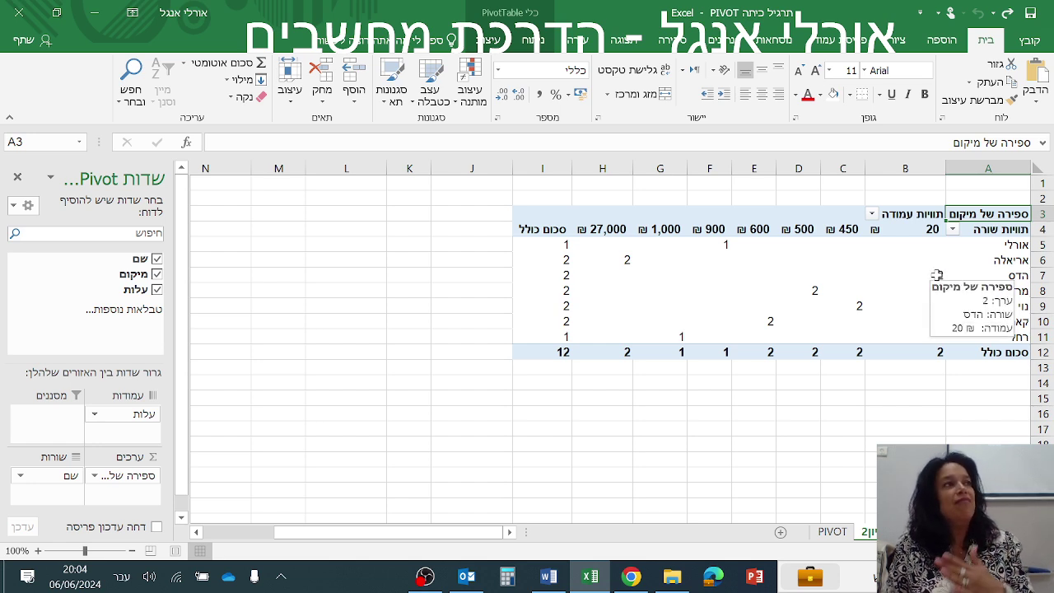
left_click_drag(123, 475, 256, 469)
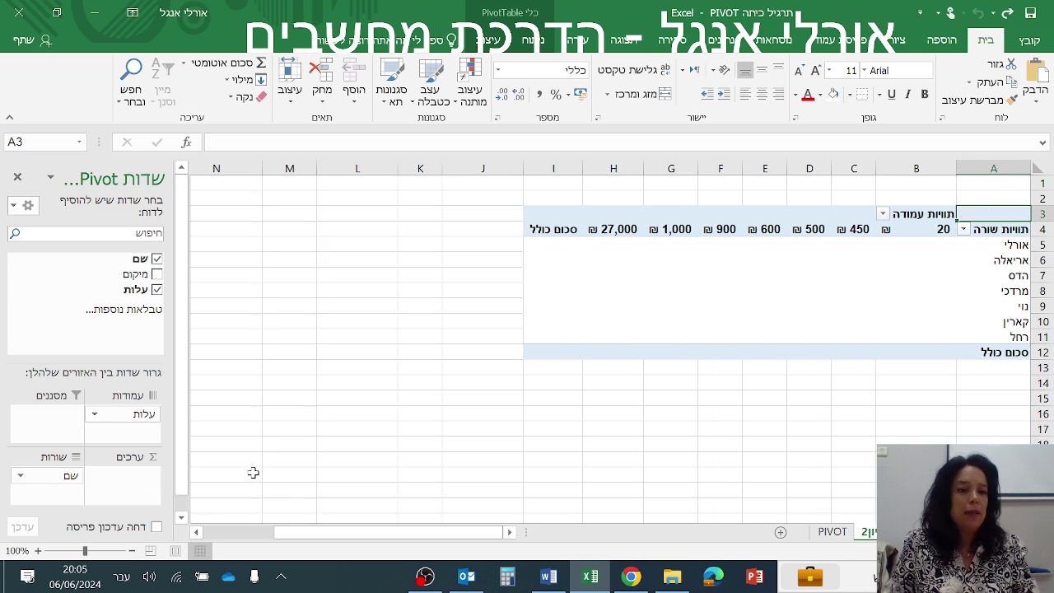
Step: Nest the עלות amounts beneath each traveler in Rows and widen column A
mouse_move(140, 259)
left_mouse_down()
mouse_move(148, 488)
mouse_move(52, 502)
left_mouse_up()
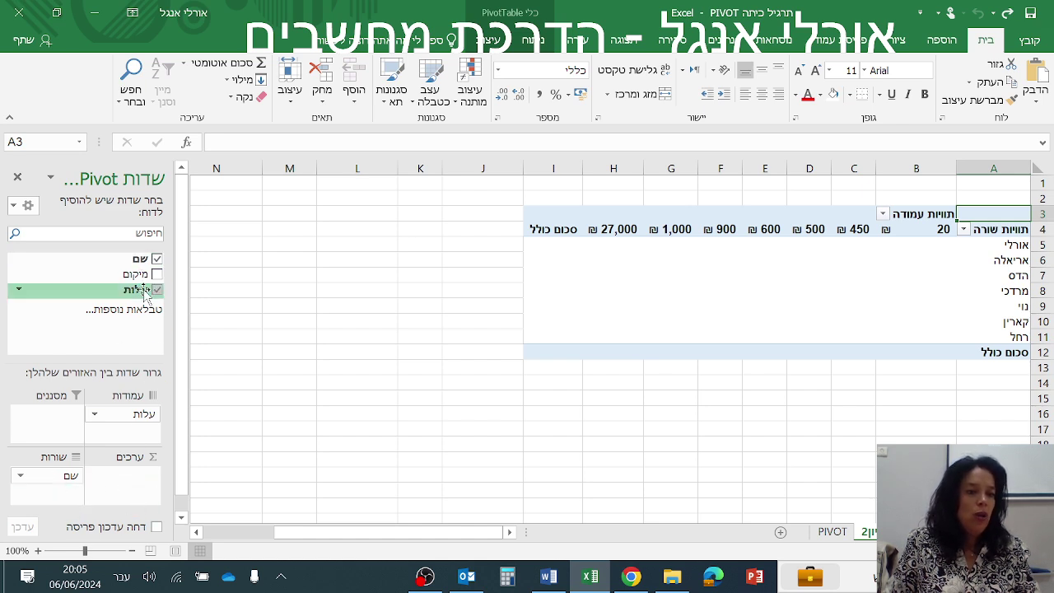
left_click_drag(136, 290, 69, 499)
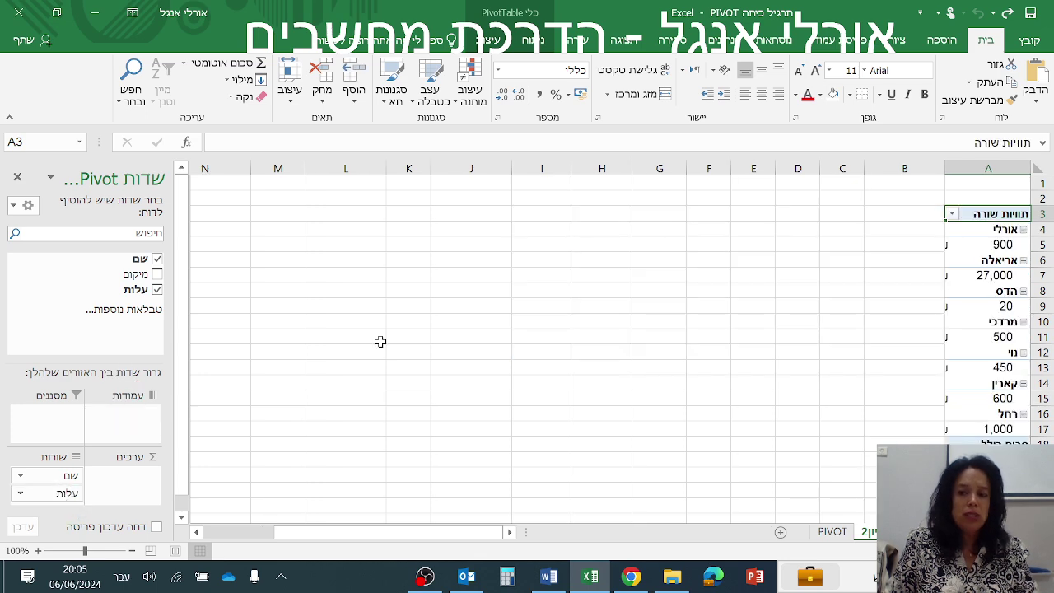
left_click_drag(943, 173, 825, 196)
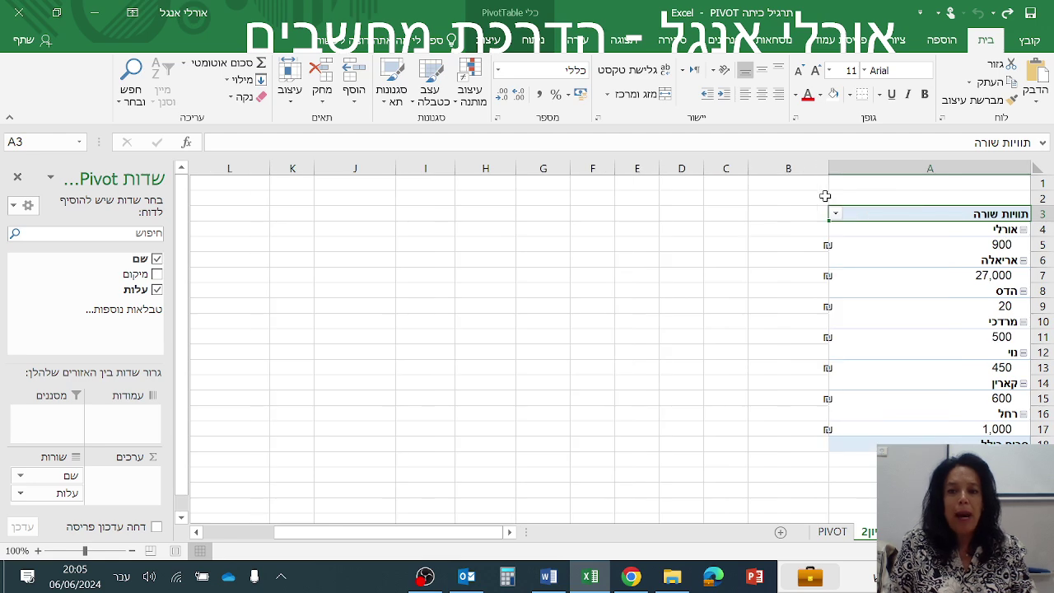